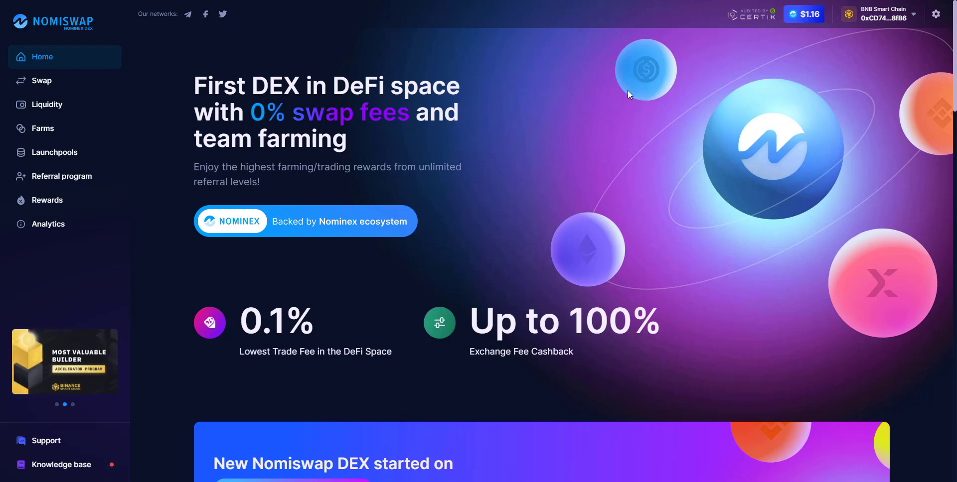
Open the token swap page and look over its cashback progress and swap form.
{"action": "left_click", "coordinate": [305, 222]}
{"action": "left_click", "coordinate": [41, 84]}
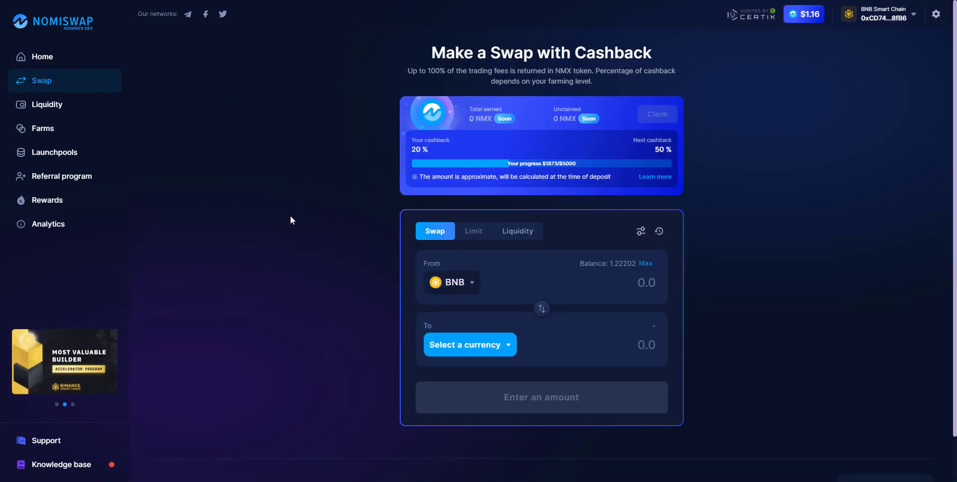
{"action": "left_click", "coordinate": [739, 0]}
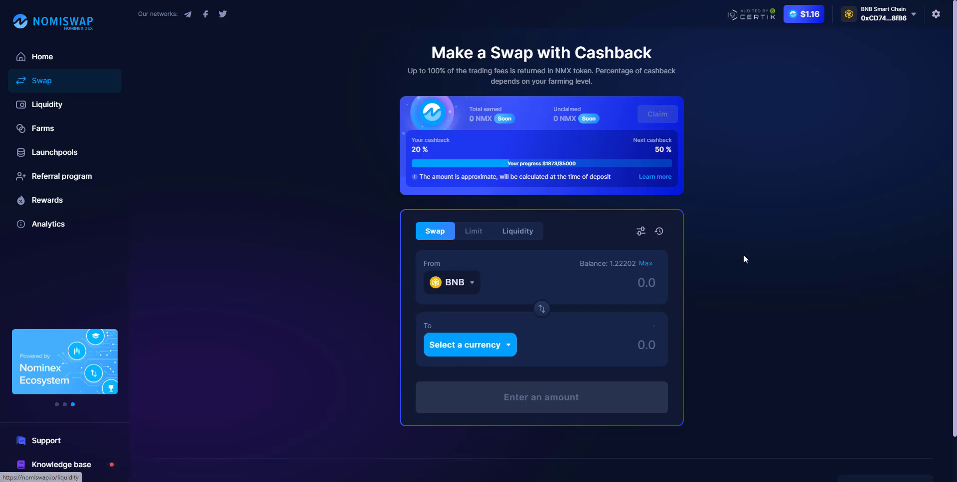
{"action": "scroll", "coordinate": [740, 255], "scroll_direction": "down", "scroll_amount": 1}
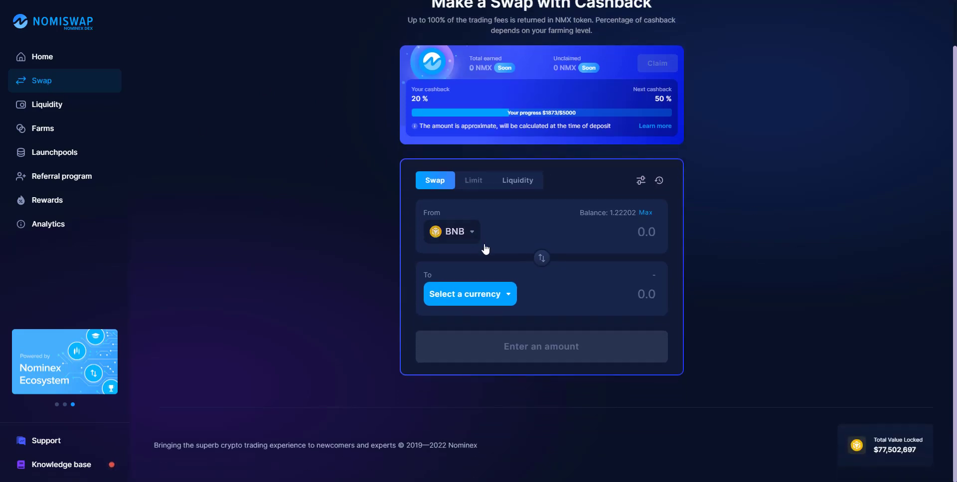
{"action": "scroll", "coordinate": [476, 210], "scroll_direction": "up", "scroll_amount": 1}
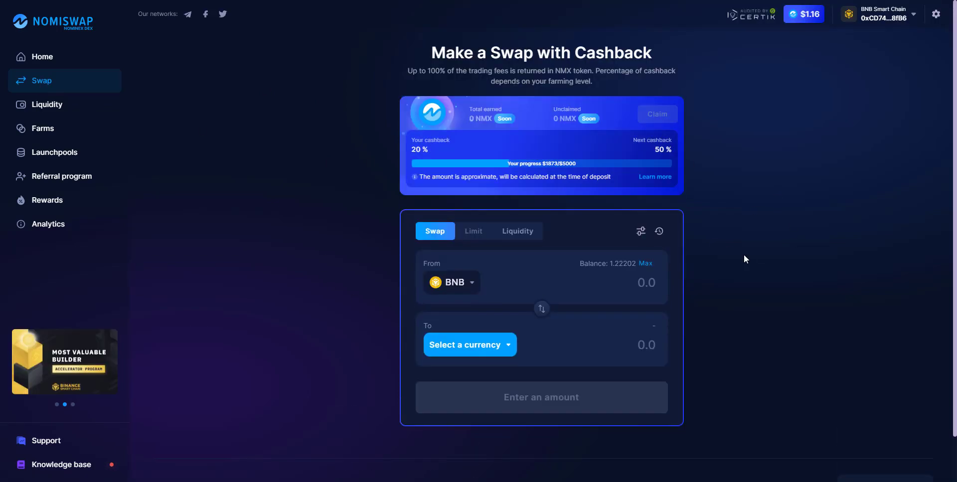
Prepare a swap of 0.5 BNB to ATOM and review its price, fee, cashback and route details.
{"action": "left_click", "coordinate": [508, 354]}
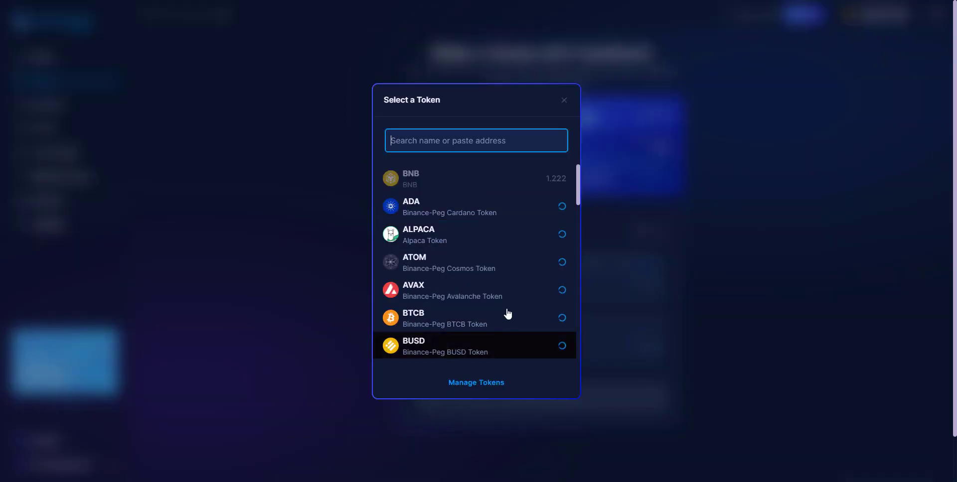
{"action": "left_click", "coordinate": [429, 270]}
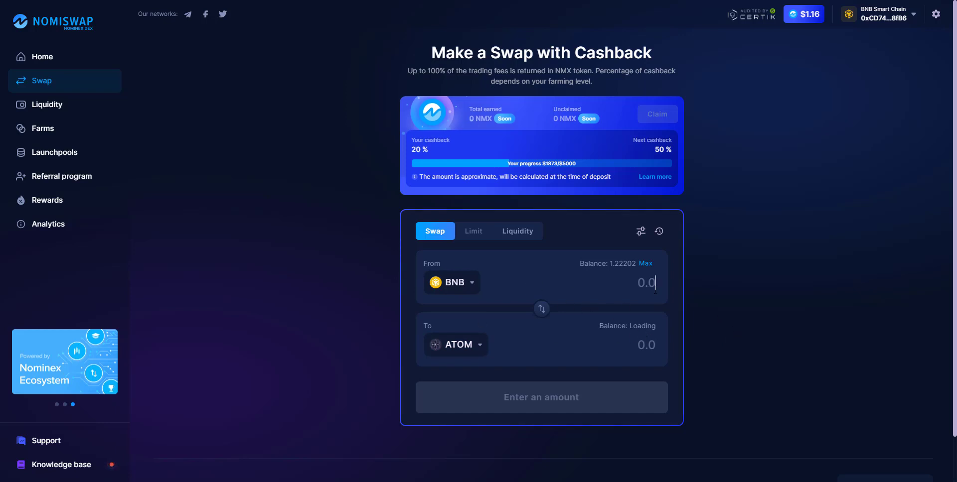
{"action": "type", "text": "0."}
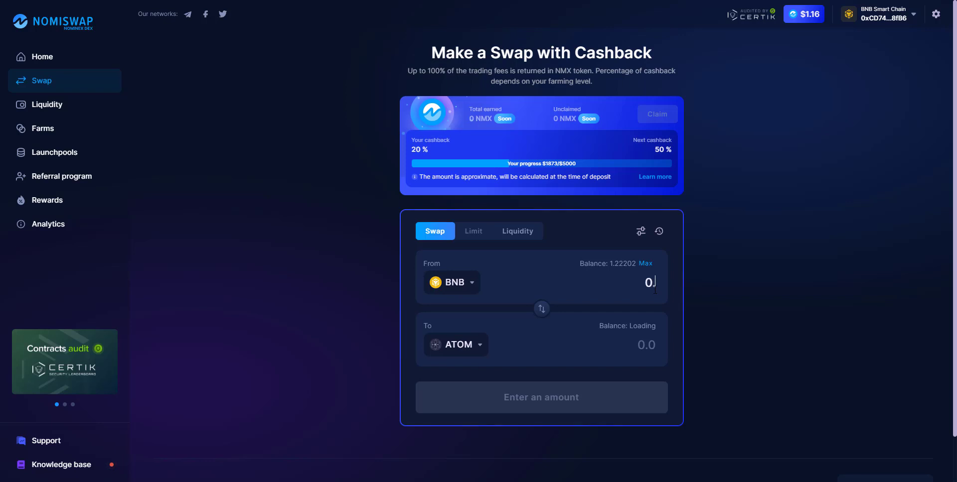
{"action": "type", "text": "5"}
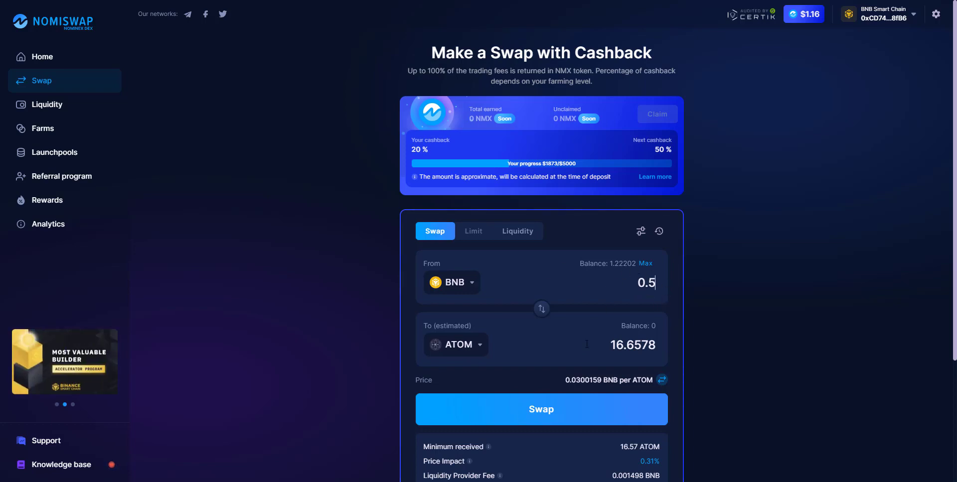
{"action": "scroll", "coordinate": [766, 401], "scroll_direction": "down", "scroll_amount": 2}
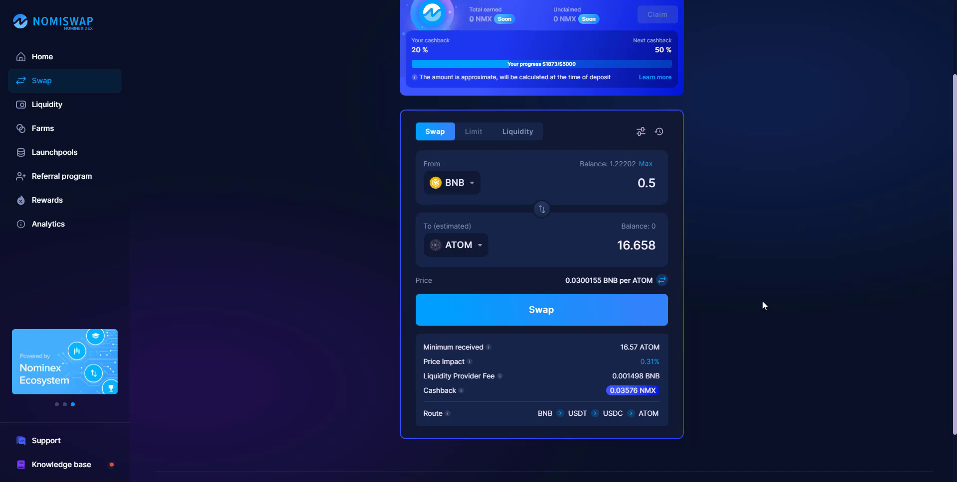
Open the farms page and expand the details of the NMX-USDT farm.
{"action": "left_click", "coordinate": [65, 130]}
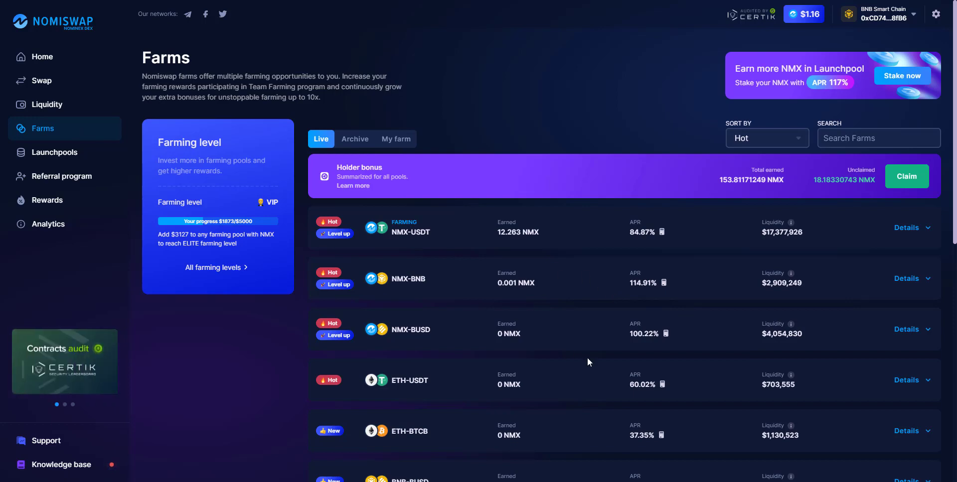
{"action": "scroll", "coordinate": [564, 348], "scroll_direction": "down", "scroll_amount": 2}
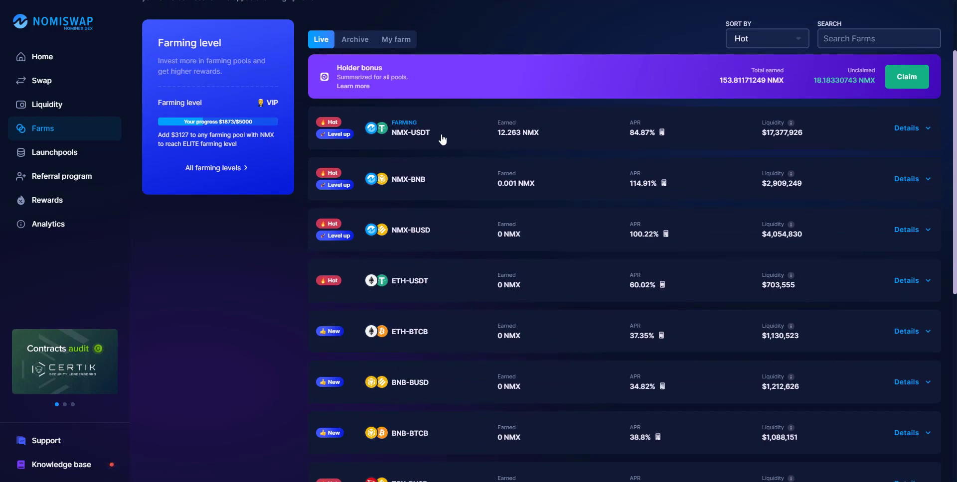
{"action": "left_click", "coordinate": [927, 130]}
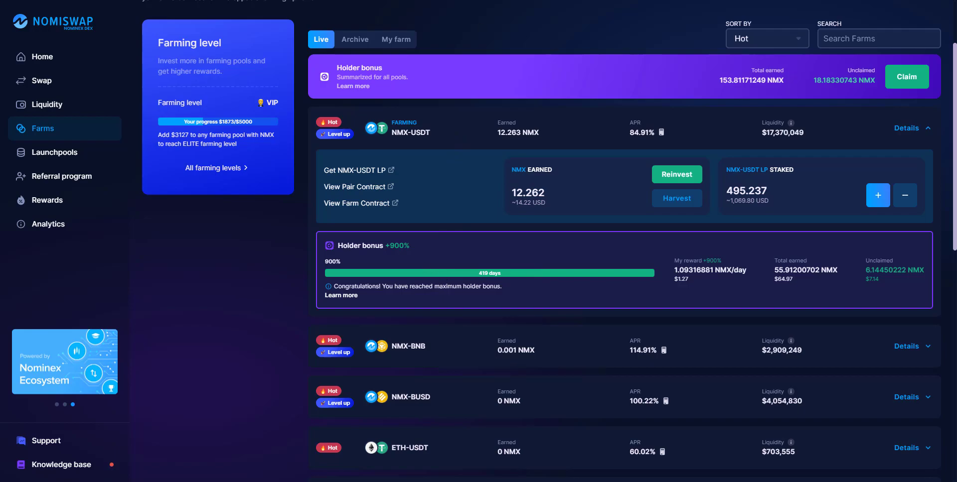
View the Nominex exchange site through the ecosystem banner and close it again.
{"action": "left_click", "coordinate": [65, 361]}
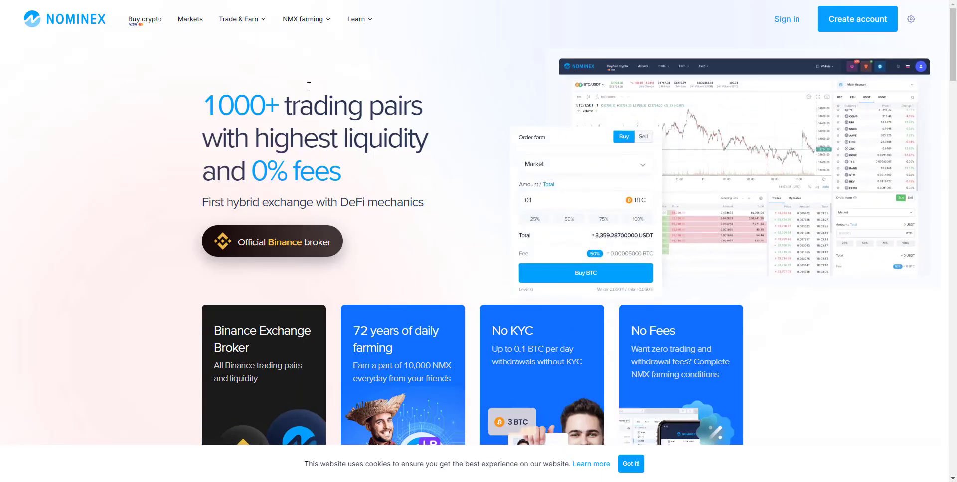
{"action": "key", "text": "ctrl+w"}
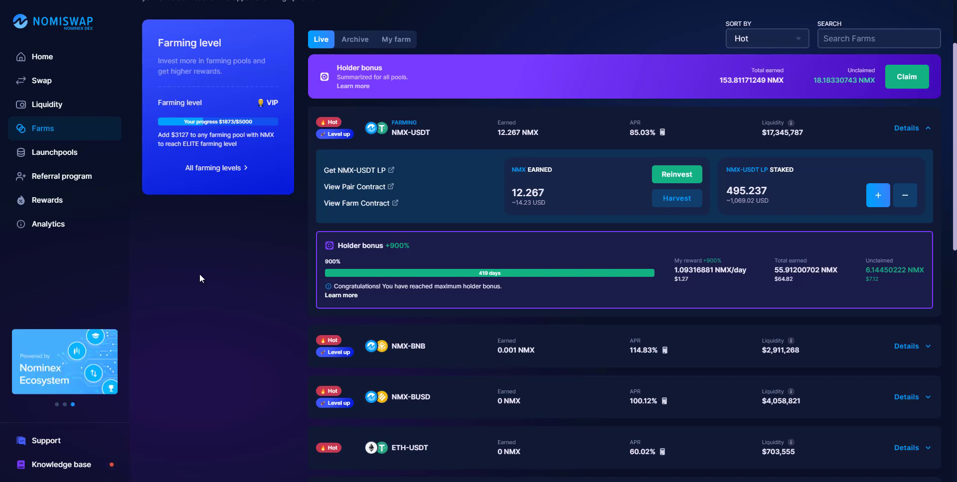
Examine the APR and liquidity of the live farming pairs listed below NMX-USDT.
{"action": "scroll", "coordinate": [199, 275], "scroll_direction": "down", "scroll_amount": 4}
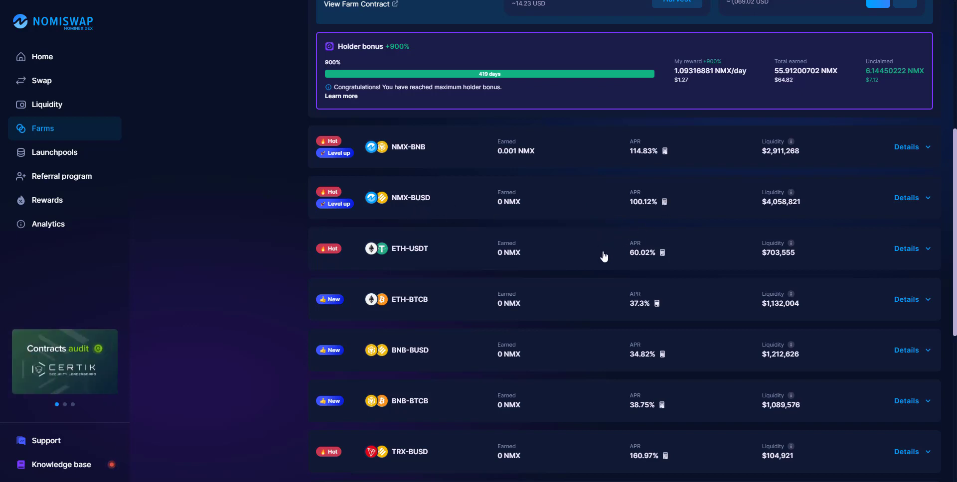
{"action": "scroll", "coordinate": [604, 257], "scroll_direction": "down", "scroll_amount": 1}
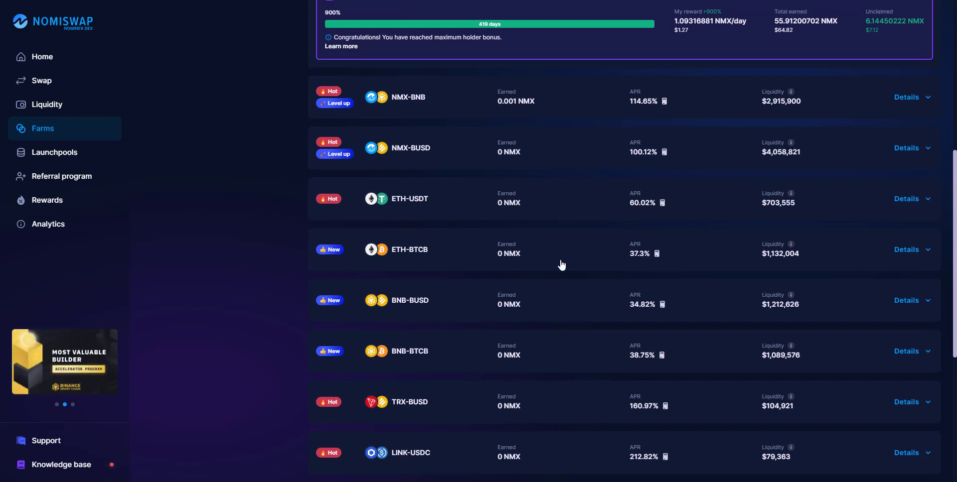
{"action": "scroll", "coordinate": [561, 265], "scroll_direction": "down", "scroll_amount": 1}
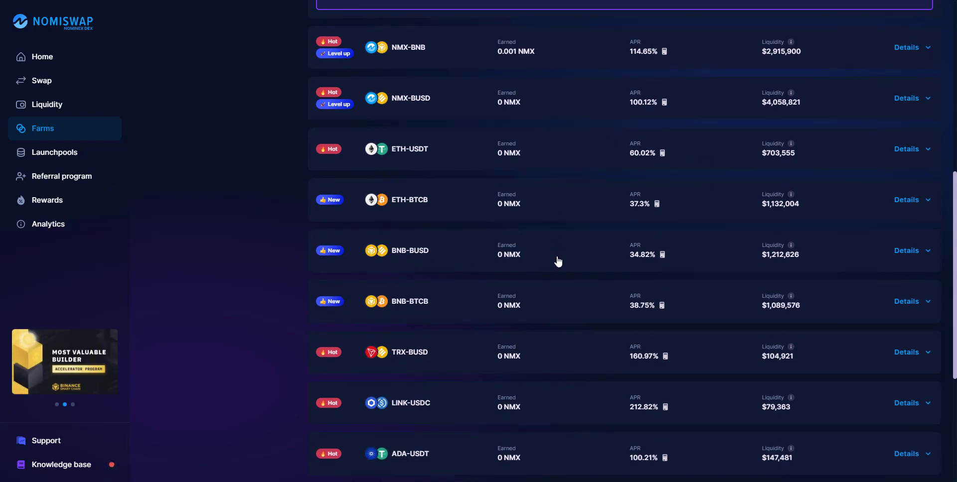
{"action": "scroll", "coordinate": [594, 292], "scroll_direction": "down", "scroll_amount": 4}
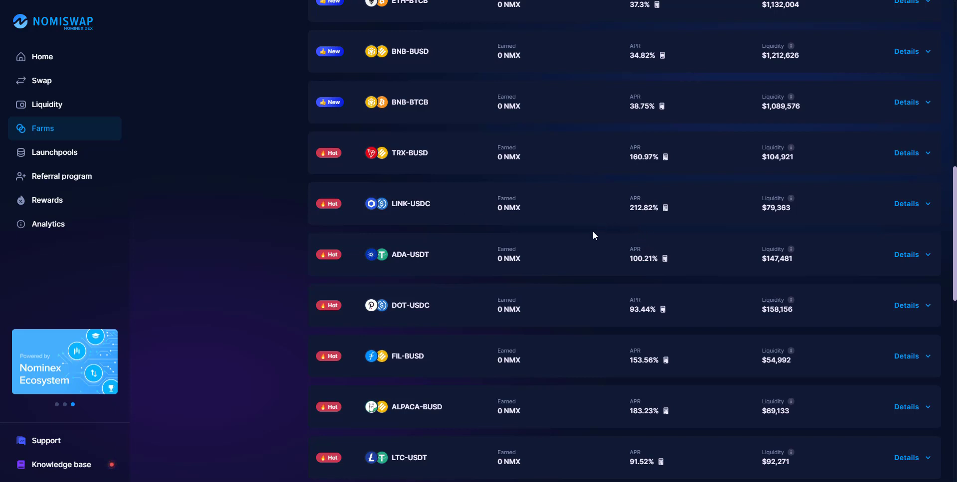
{"action": "scroll", "coordinate": [424, 220], "scroll_direction": "down", "scroll_amount": 1}
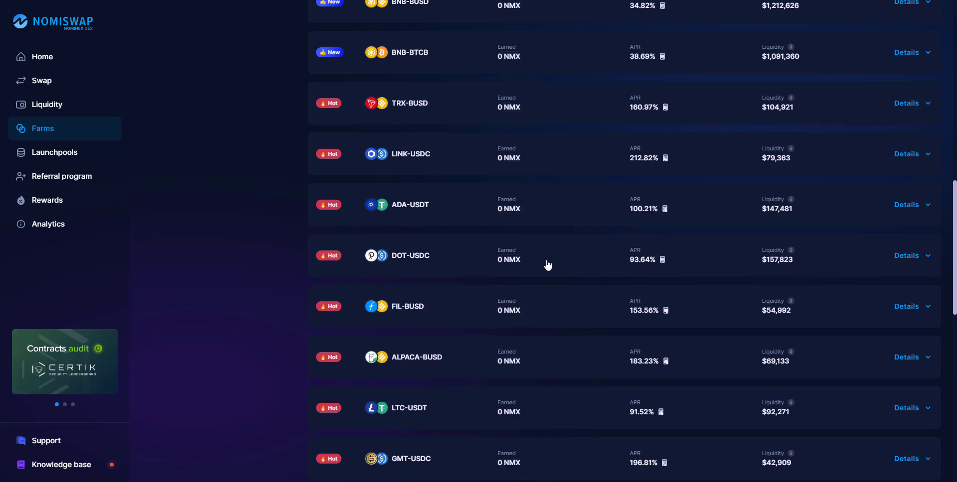
{"action": "scroll", "coordinate": [583, 283], "scroll_direction": "down", "scroll_amount": 5}
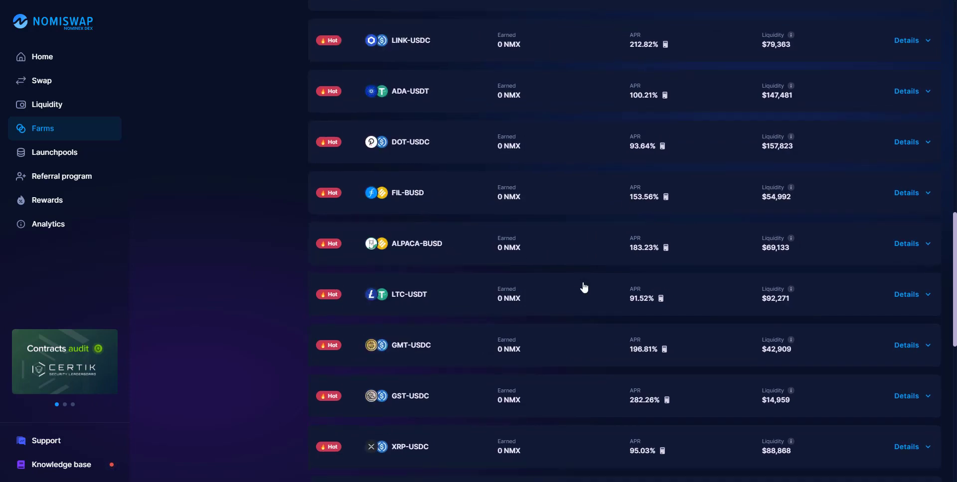
{"action": "scroll", "coordinate": [583, 284], "scroll_direction": "down", "scroll_amount": 5}
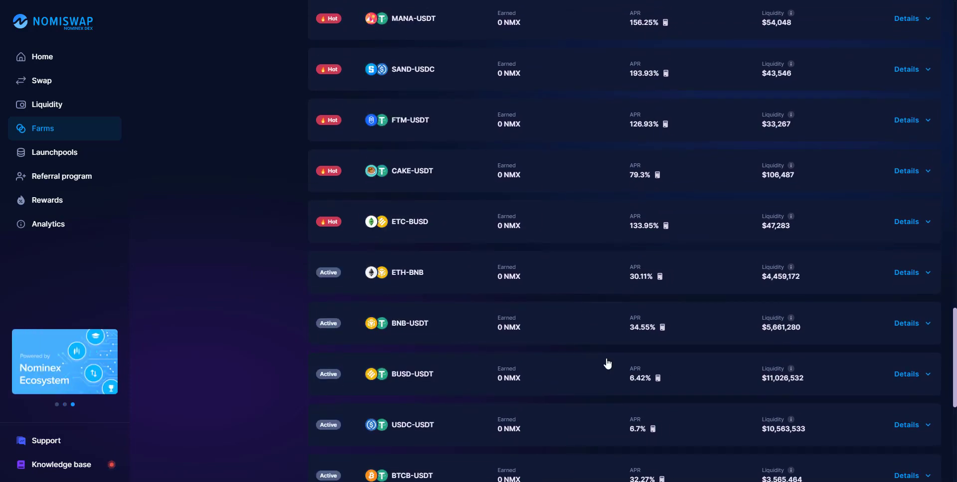
{"action": "scroll", "coordinate": [607, 365], "scroll_direction": "down", "scroll_amount": 2}
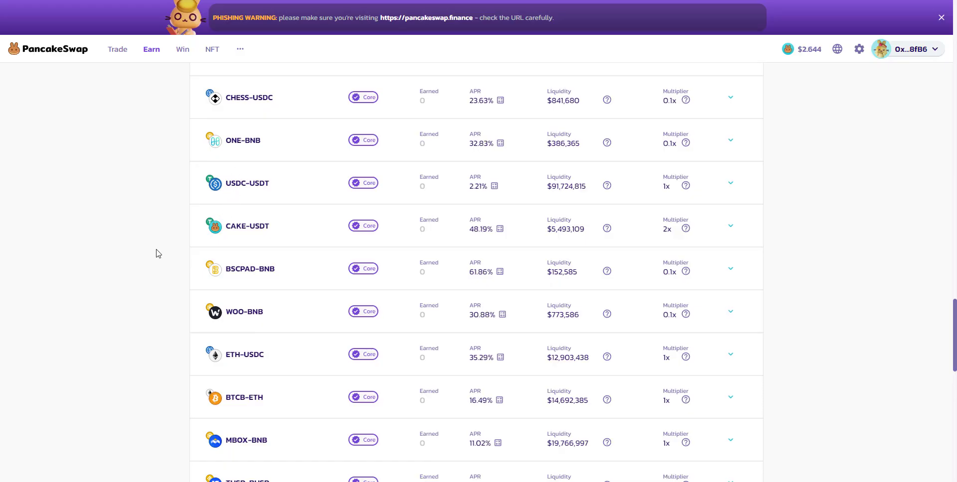
Switch to the PancakeSwap farms page and look through its pairs' APR and liquidity from the start of the list.
{"action": "scroll", "coordinate": [141, 319], "scroll_direction": "up", "scroll_amount": 17}
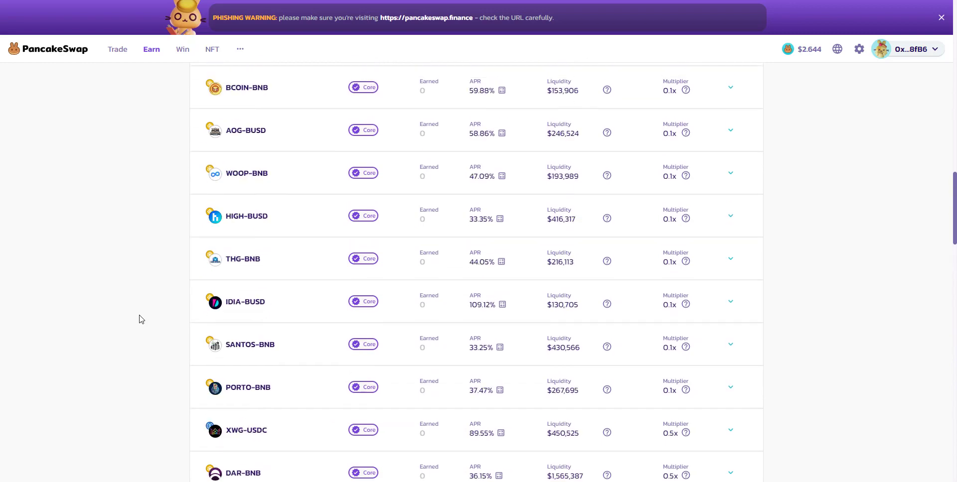
{"action": "scroll", "coordinate": [141, 319], "scroll_direction": "up", "scroll_amount": 15}
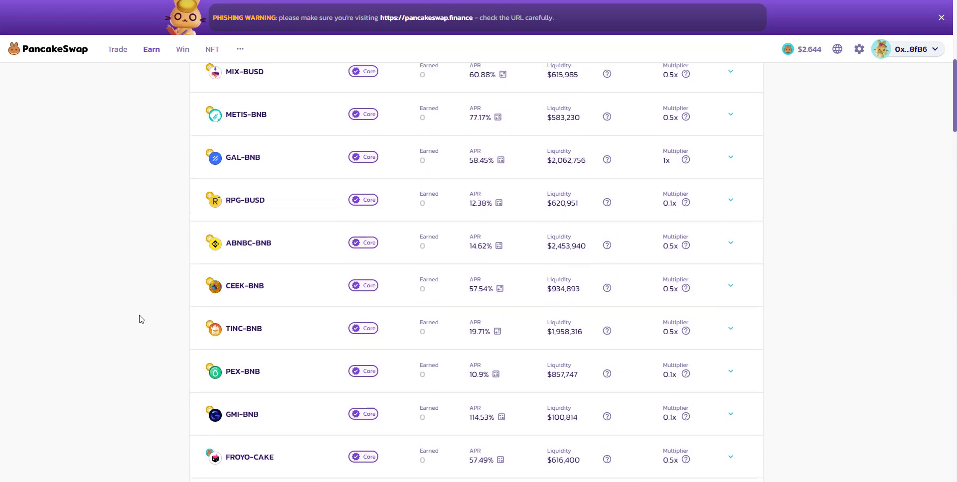
{"action": "scroll", "coordinate": [141, 319], "scroll_direction": "up", "scroll_amount": 7}
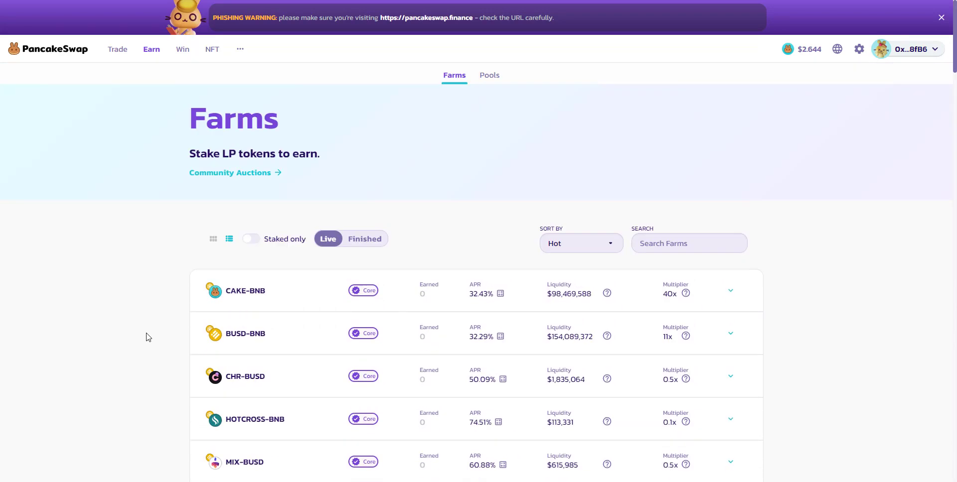
{"action": "scroll", "coordinate": [146, 338], "scroll_direction": "down", "scroll_amount": 15}
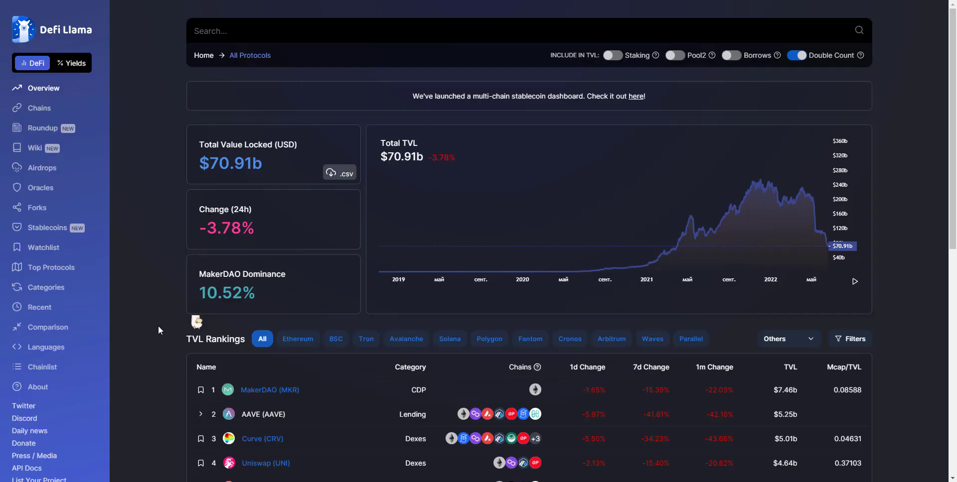
Switch to DeFi Llama, filter the TVL rankings to BSC and examine the ranked protocols.
{"action": "scroll", "coordinate": [157, 330], "scroll_direction": "down", "scroll_amount": 2}
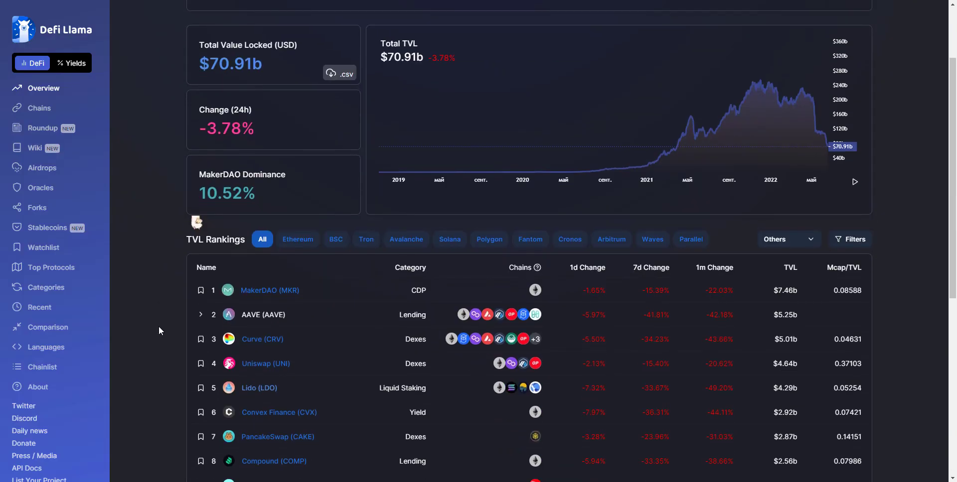
{"action": "left_click", "coordinate": [336, 240]}
{"action": "scroll", "coordinate": [131, 362], "scroll_direction": "down", "scroll_amount": 1}
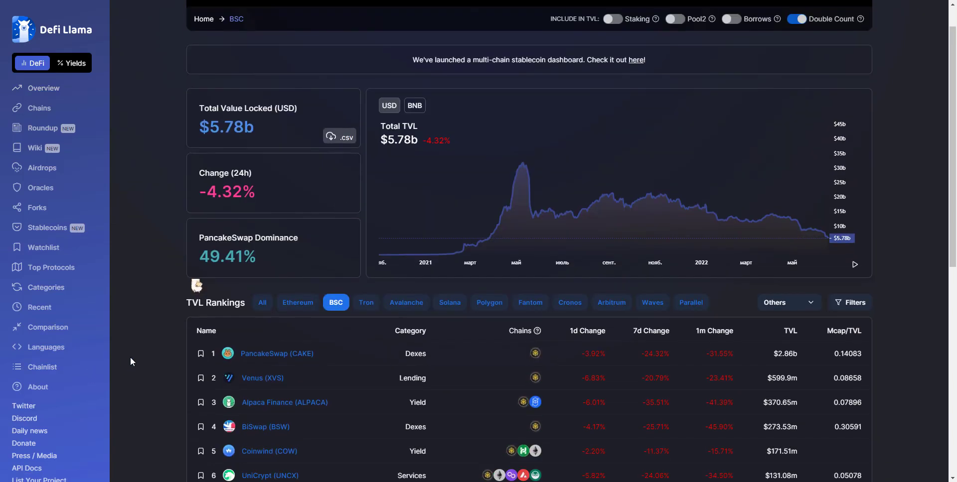
{"action": "scroll", "coordinate": [131, 362], "scroll_direction": "down", "scroll_amount": 3}
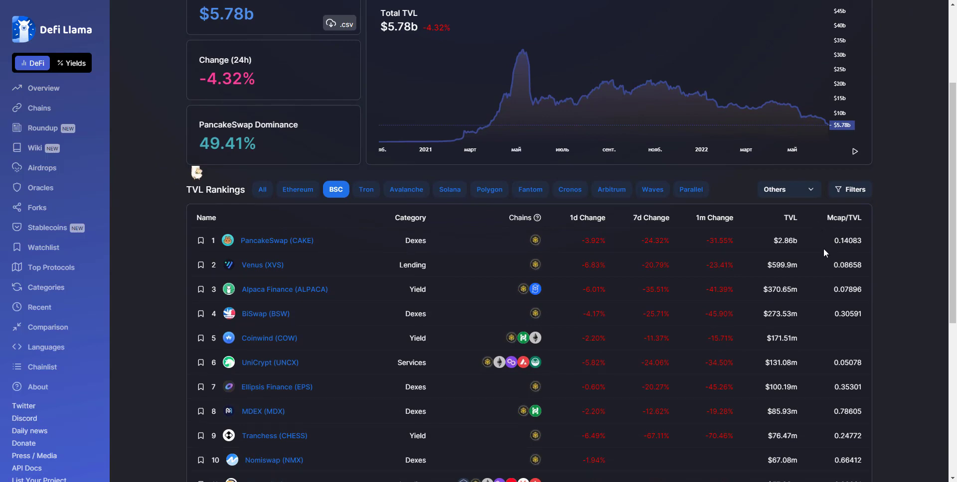
{"action": "scroll", "coordinate": [346, 340], "scroll_direction": "down", "scroll_amount": 3}
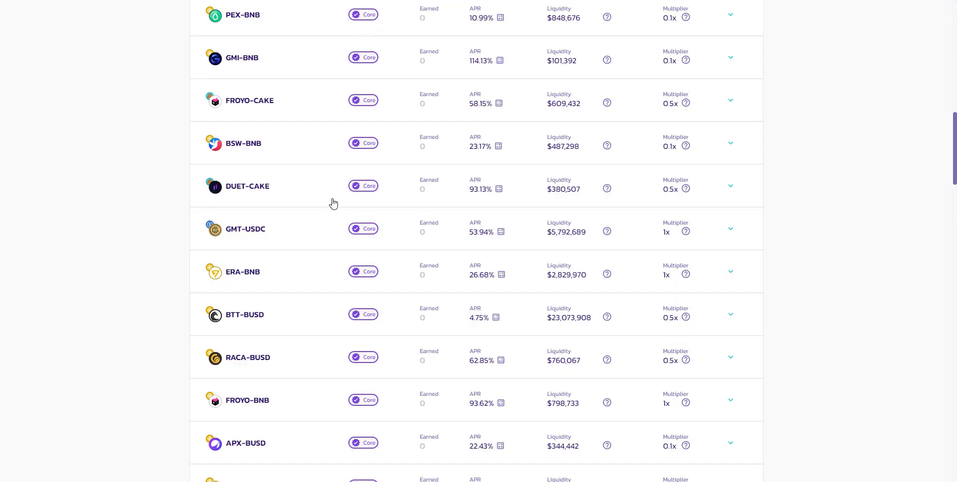
Return to the PancakeSwap farms list and examine the APR of the pairs further down.
{"action": "scroll", "coordinate": [331, 254], "scroll_direction": "down", "scroll_amount": 3}
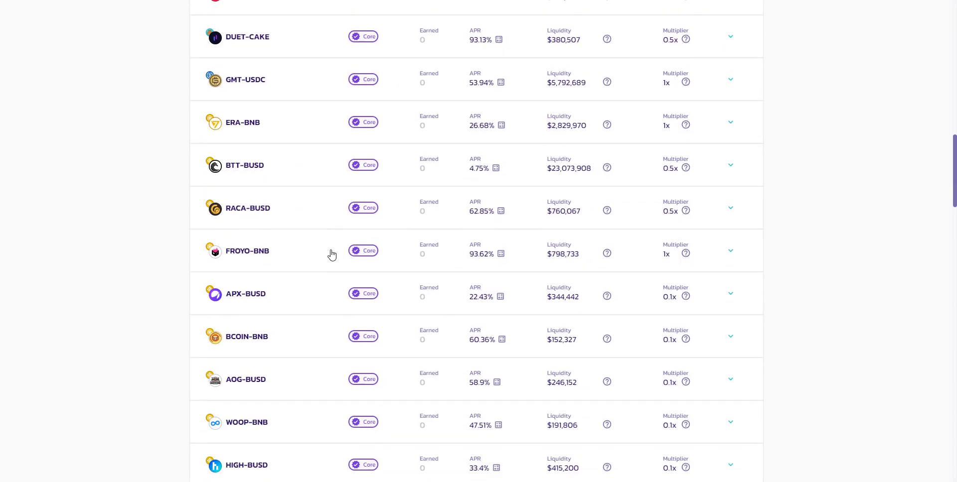
{"action": "scroll", "coordinate": [331, 255], "scroll_direction": "down", "scroll_amount": 10}
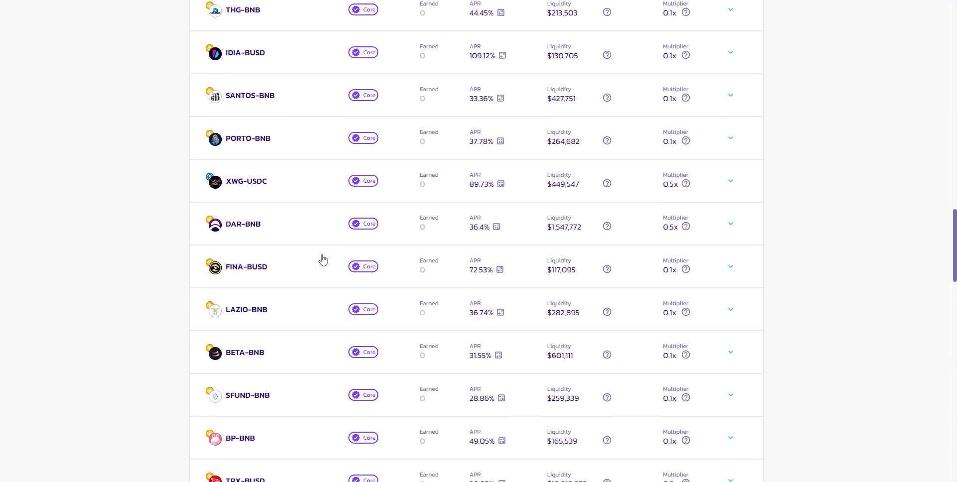
{"action": "scroll", "coordinate": [323, 260], "scroll_direction": "down", "scroll_amount": 8}
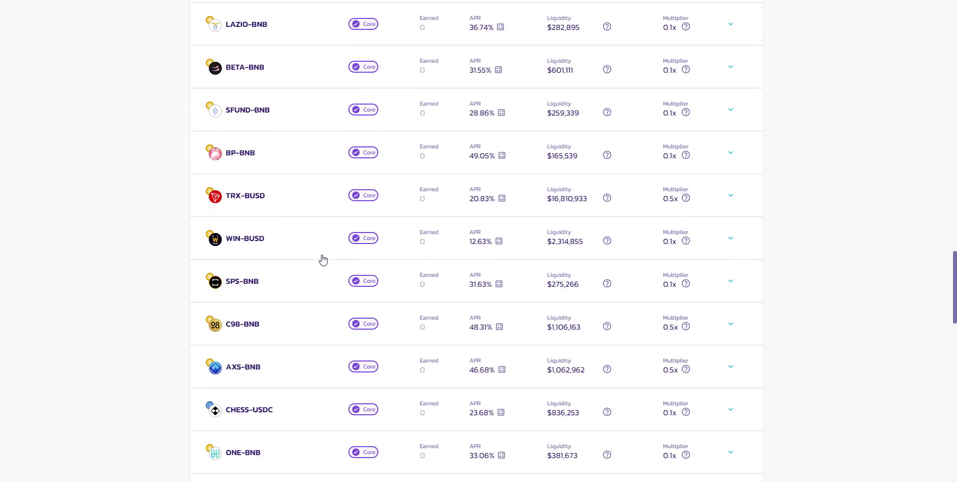
{"action": "scroll", "coordinate": [323, 259], "scroll_direction": "down", "scroll_amount": 3}
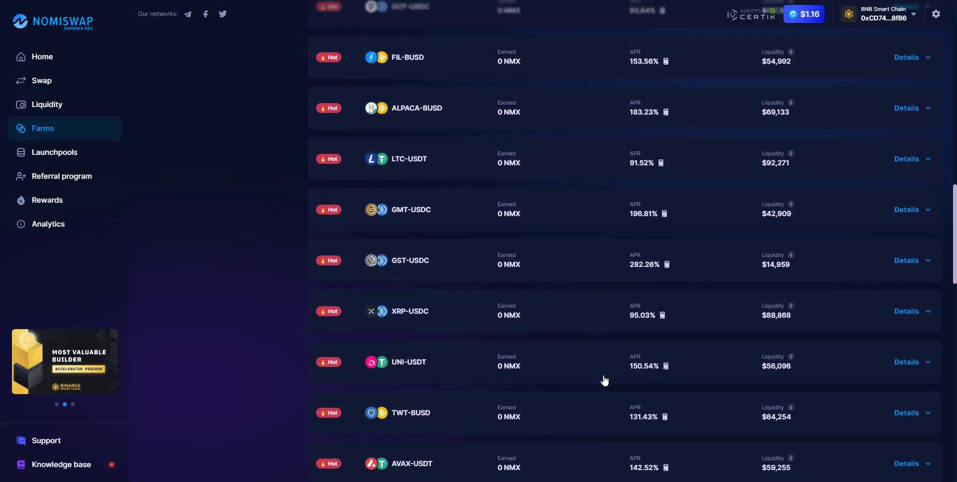
Go back to Nomiswap's farms and compare the APR of its pairs, including the expanded NMX-USDT farm.
{"action": "scroll", "coordinate": [604, 381], "scroll_direction": "up", "scroll_amount": 9}
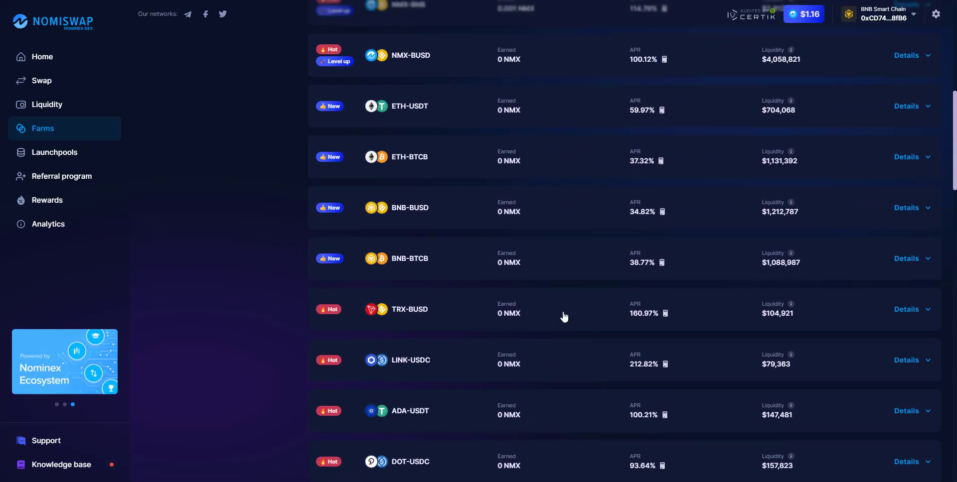
{"action": "scroll", "coordinate": [563, 315], "scroll_direction": "up", "scroll_amount": 6}
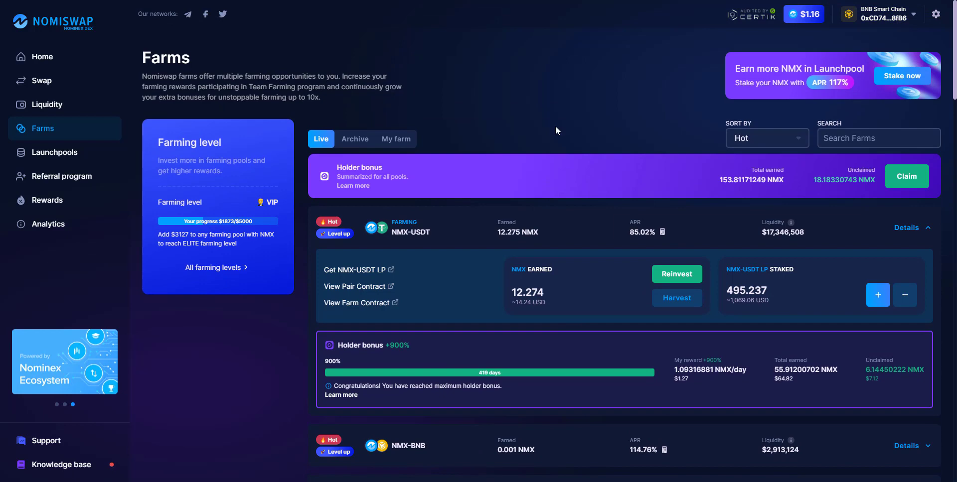
{"action": "scroll", "coordinate": [555, 126], "scroll_direction": "down", "scroll_amount": 8}
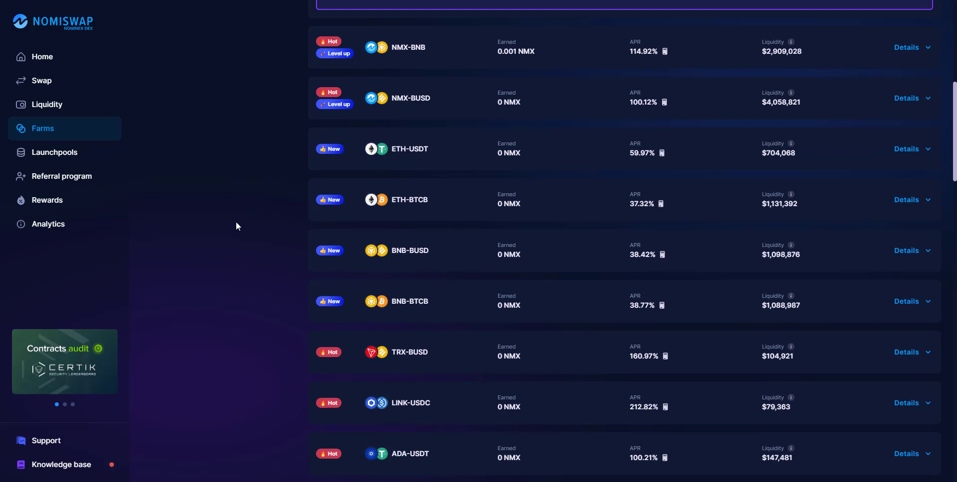
View the Manual NMX launchpool and reopen it from the home page's Start Farming offer.
{"action": "left_click", "coordinate": [53, 156]}
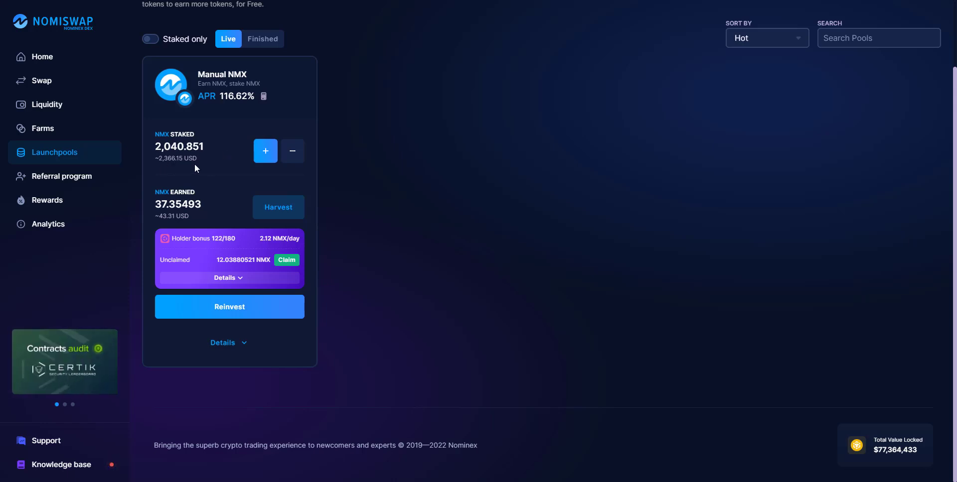
{"action": "left_click", "coordinate": [47, 59]}
{"action": "scroll", "coordinate": [757, 163], "scroll_direction": "up", "scroll_amount": 10}
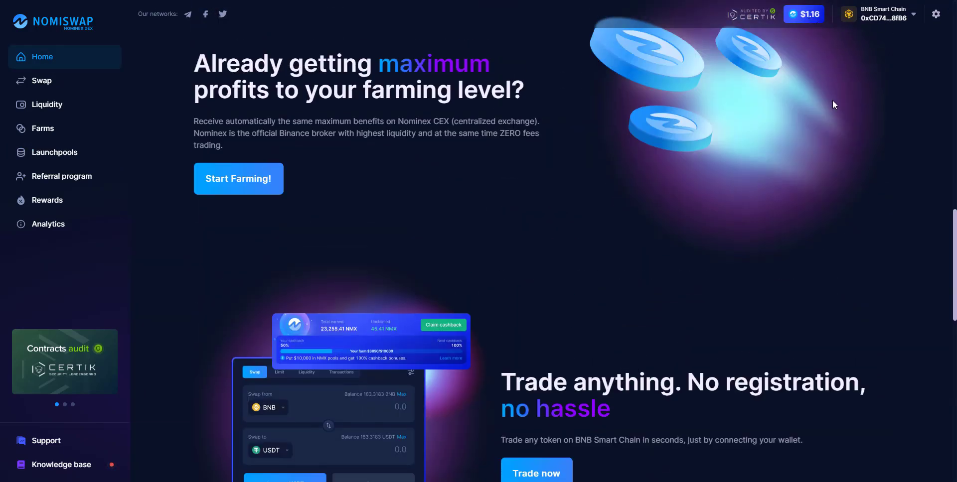
{"action": "left_click", "coordinate": [222, 189]}
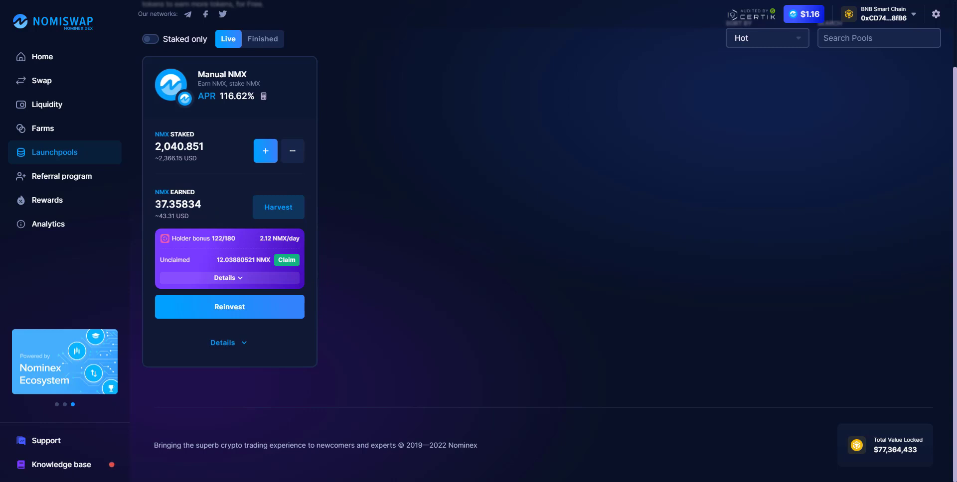